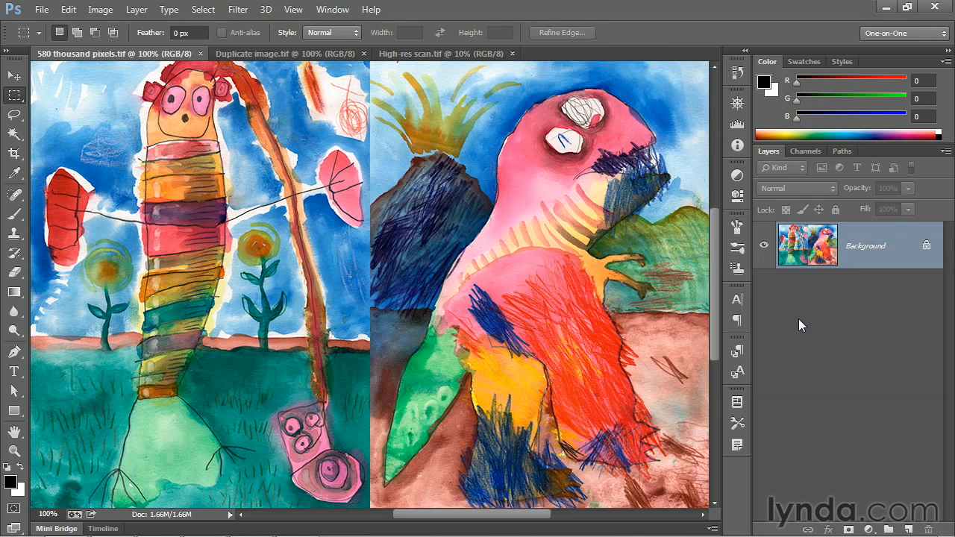
Set the resolution of Duplicate image.tif to 1000 pixels/inch in the Image Size settings, keeping resampling on.
{"action": "left_click", "coordinate": [263, 53]}
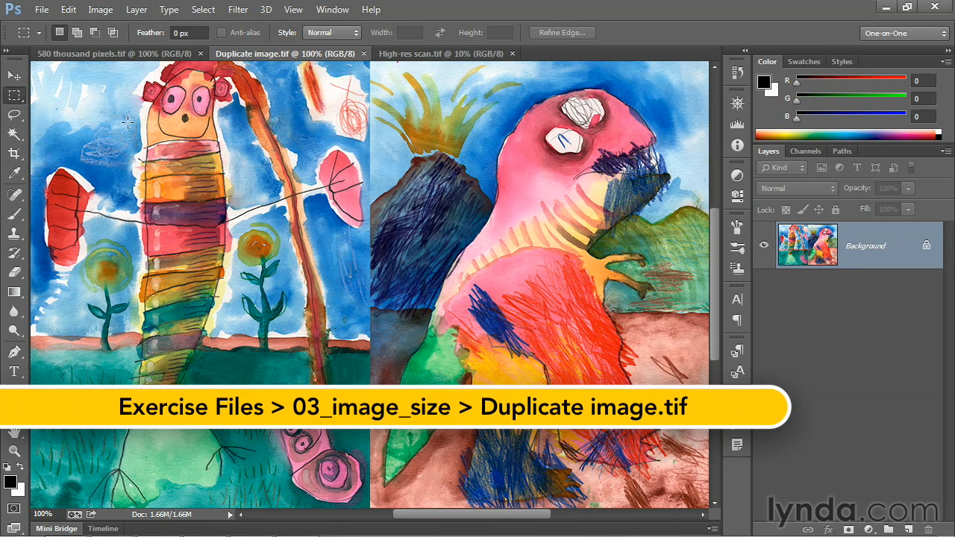
{"action": "left_click", "coordinate": [100, 10]}
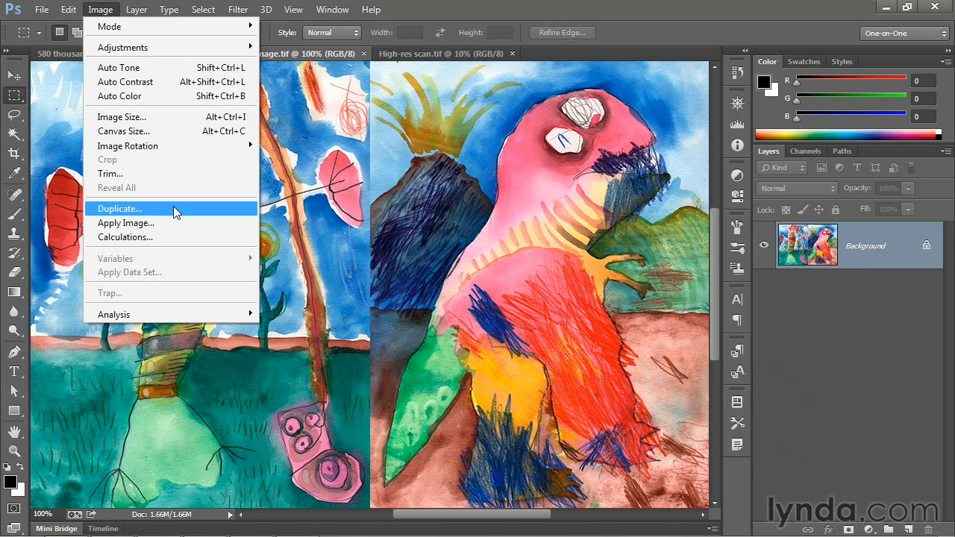
{"action": "key", "text": "Escape"}
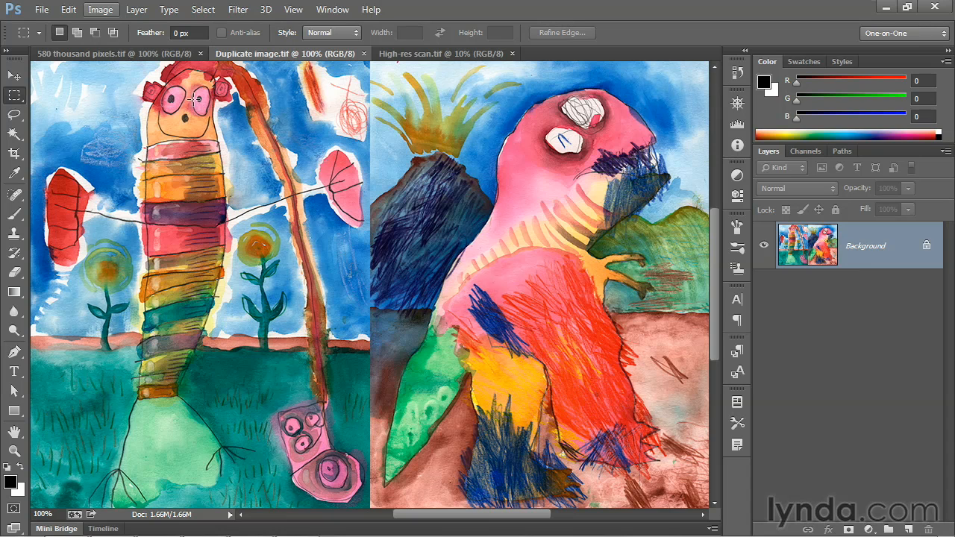
{"action": "left_click", "coordinate": [102, 10]}
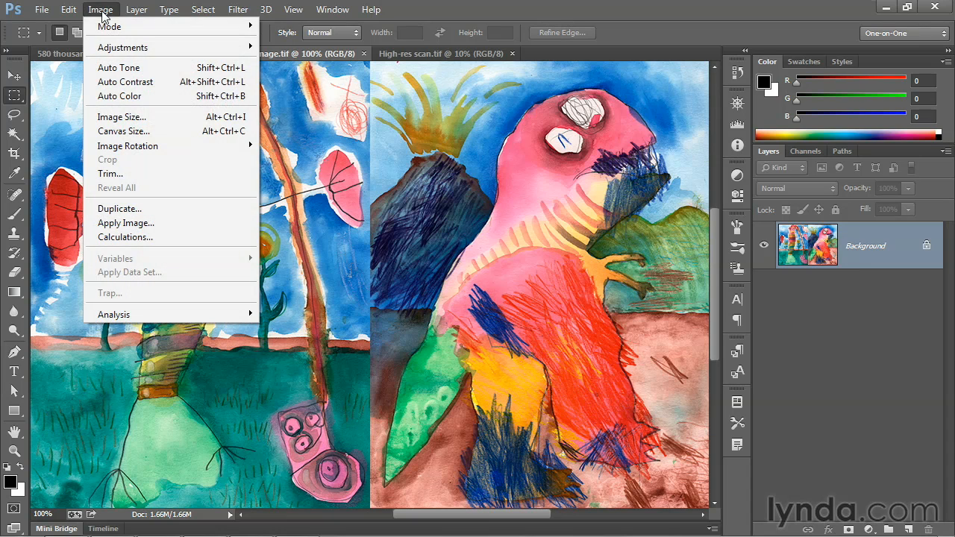
{"action": "left_click", "coordinate": [171, 119]}
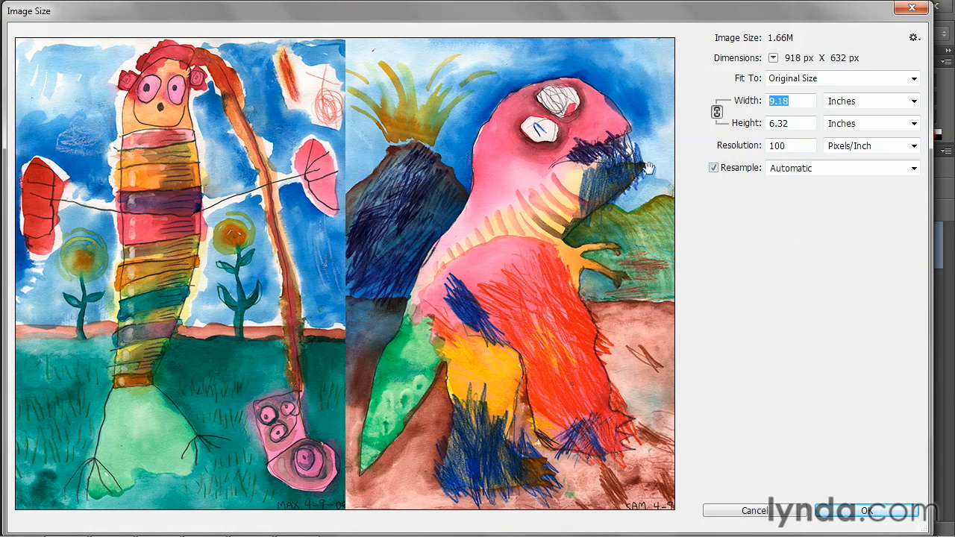
{"action": "key", "text": "Tab"}
{"action": "key", "text": "Tab"}
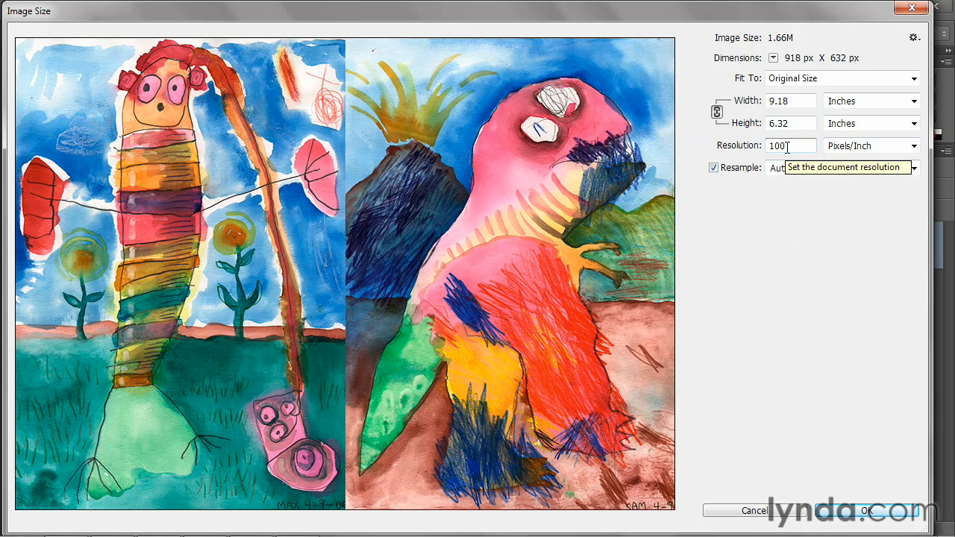
{"action": "type", "text": "0"}
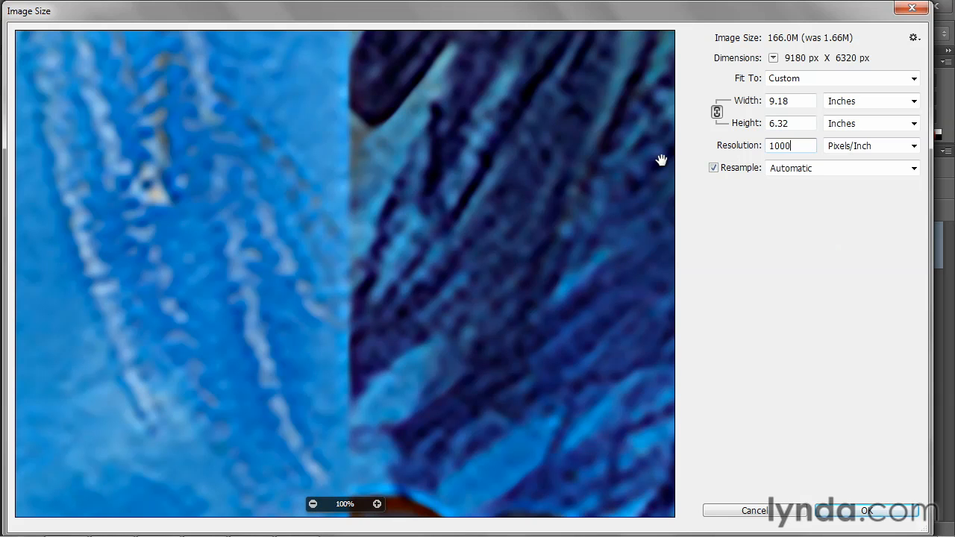
Try Bicubic Smoother (enlargement) as the resampling method, previewing the dinosaur's eyes.
{"action": "left_click_drag", "start_coordinate": [659, 169], "coordinate": [159, 502]}
{"action": "left_click_drag", "start_coordinate": [649, 118], "coordinate": [120, 437]}
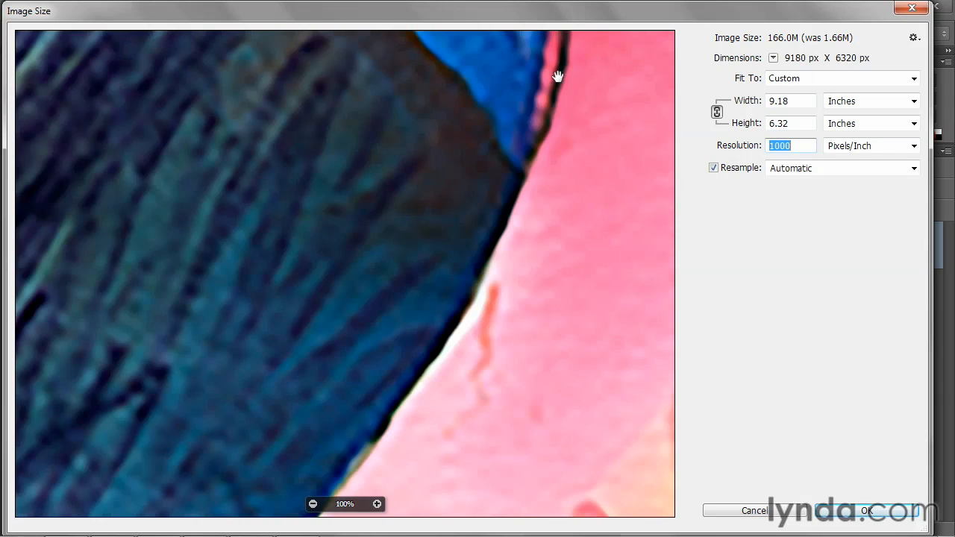
{"action": "left_click_drag", "start_coordinate": [577, 43], "coordinate": [219, 507]}
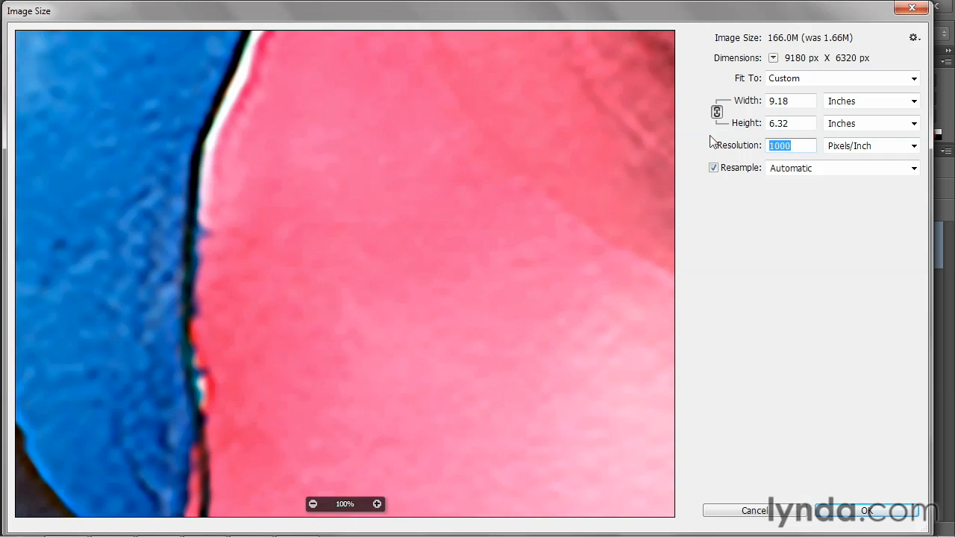
{"action": "mouse_move", "coordinate": [621, 82]}
{"action": "left_mouse_down"}
{"action": "mouse_move", "coordinate": [102, 463]}
{"action": "mouse_move", "coordinate": [24, 502]}
{"action": "left_mouse_up"}
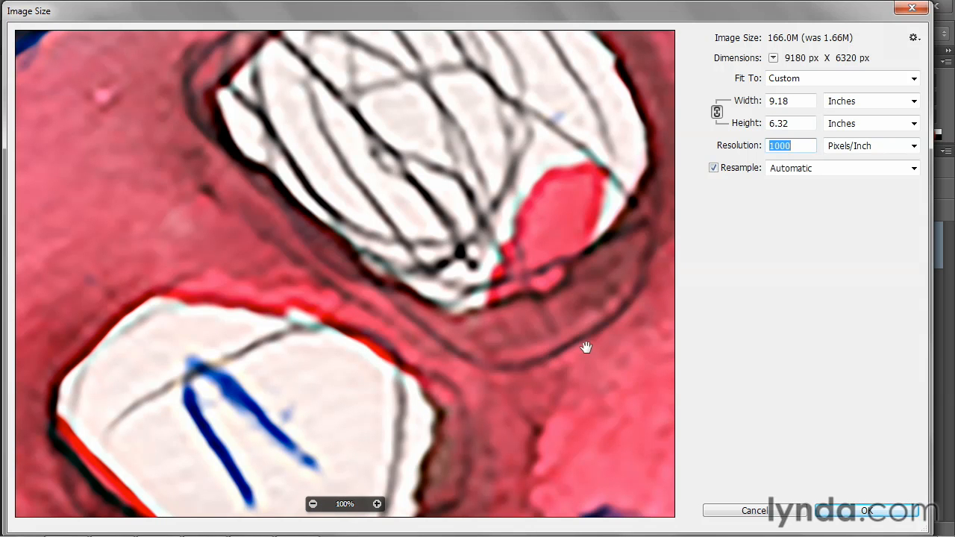
{"action": "left_click_drag", "start_coordinate": [585, 347], "coordinate": [442, 311]}
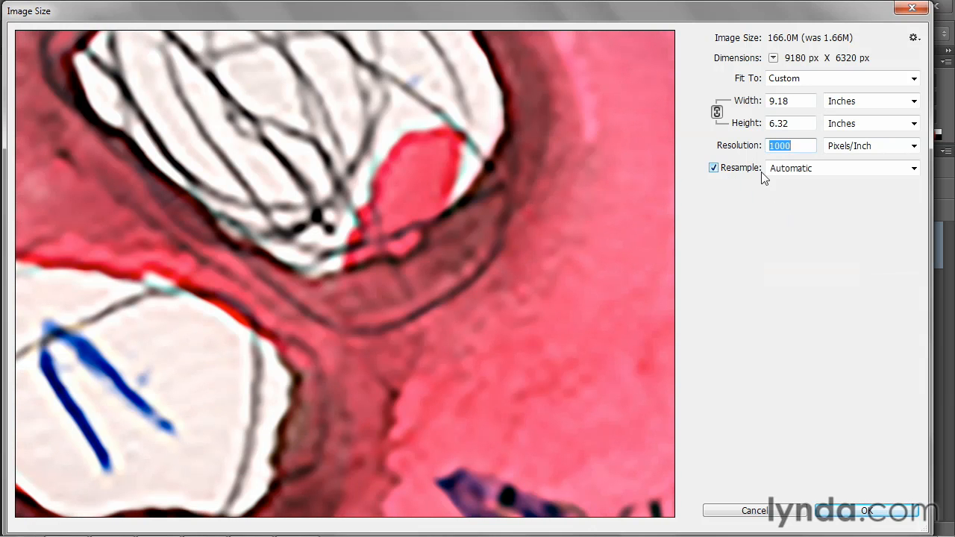
{"action": "left_click", "coordinate": [855, 176]}
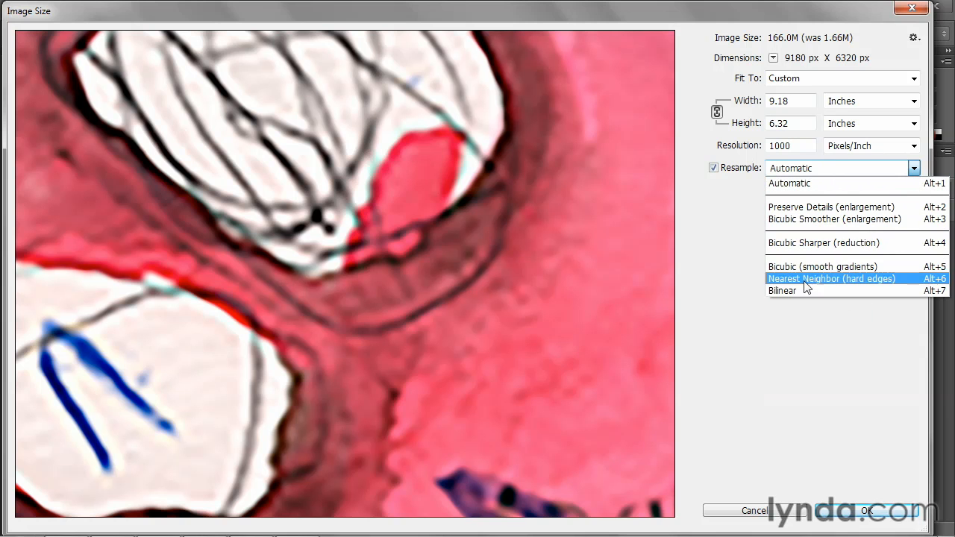
{"action": "left_click", "coordinate": [805, 219]}
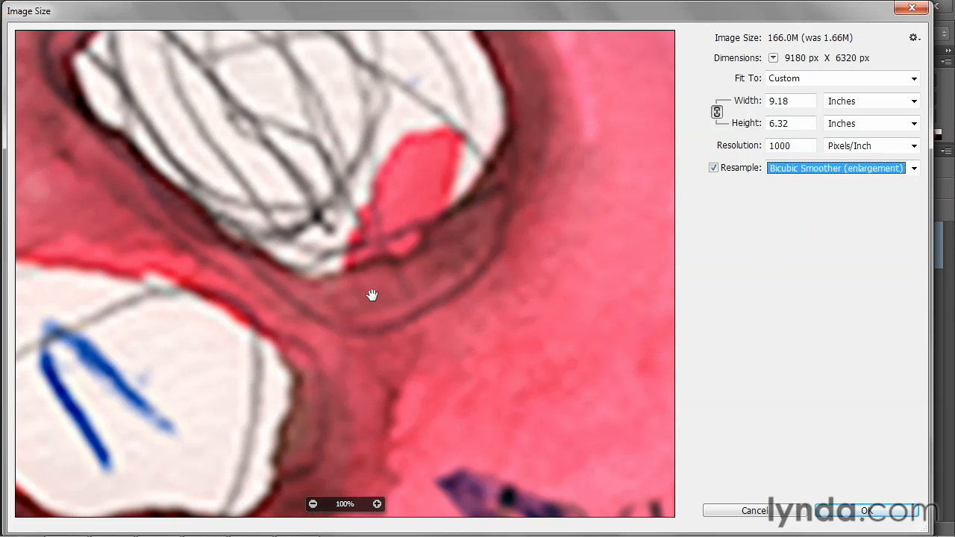
{"action": "key", "text": "shift+Tab"}
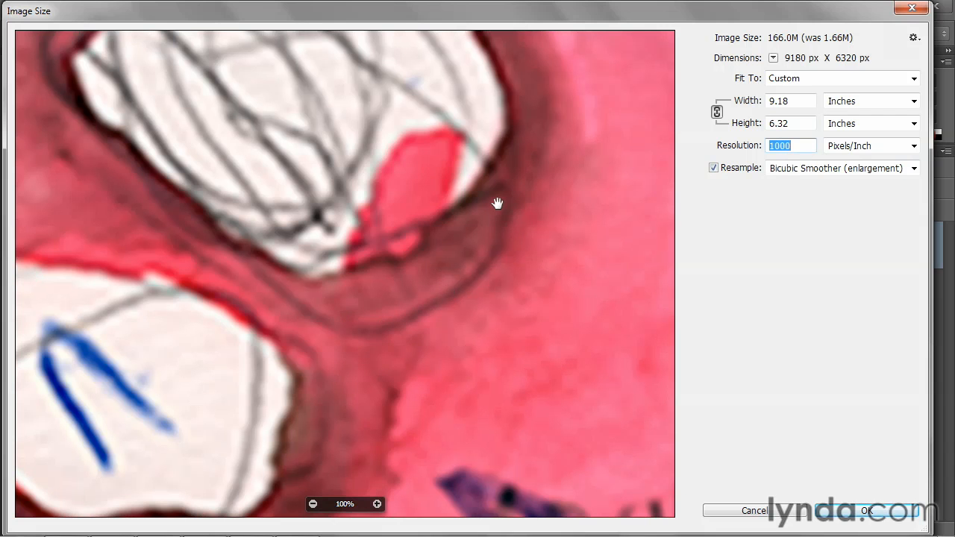
Compare the Preserve Details (enlargement) resampling method with Automatic on the dinosaur's eyes.
{"action": "left_click", "coordinate": [796, 172]}
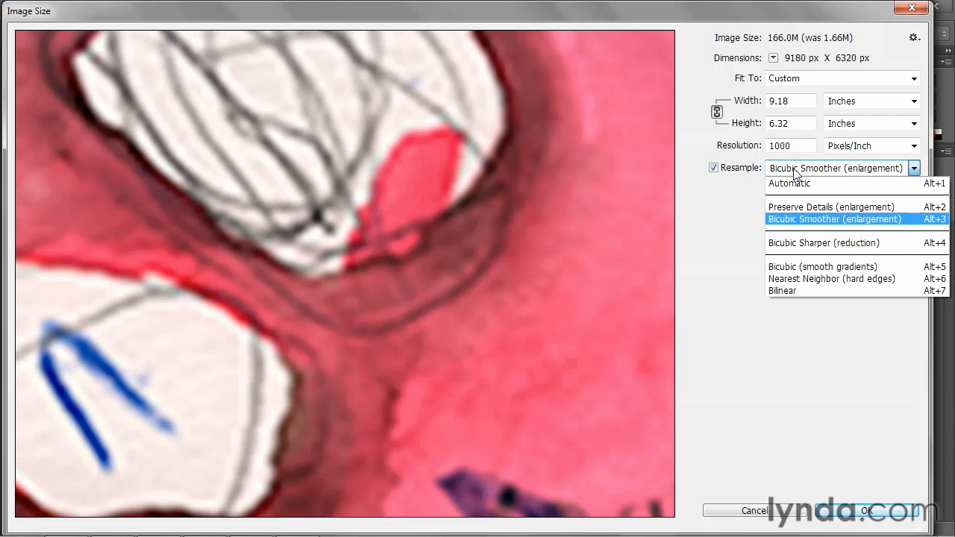
{"action": "left_click", "coordinate": [807, 206]}
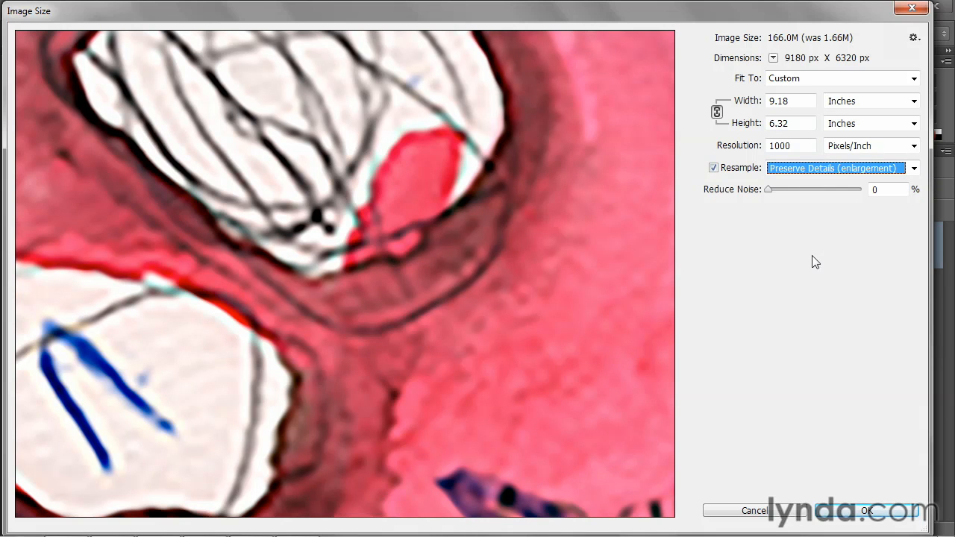
{"action": "left_click", "coordinate": [812, 176]}
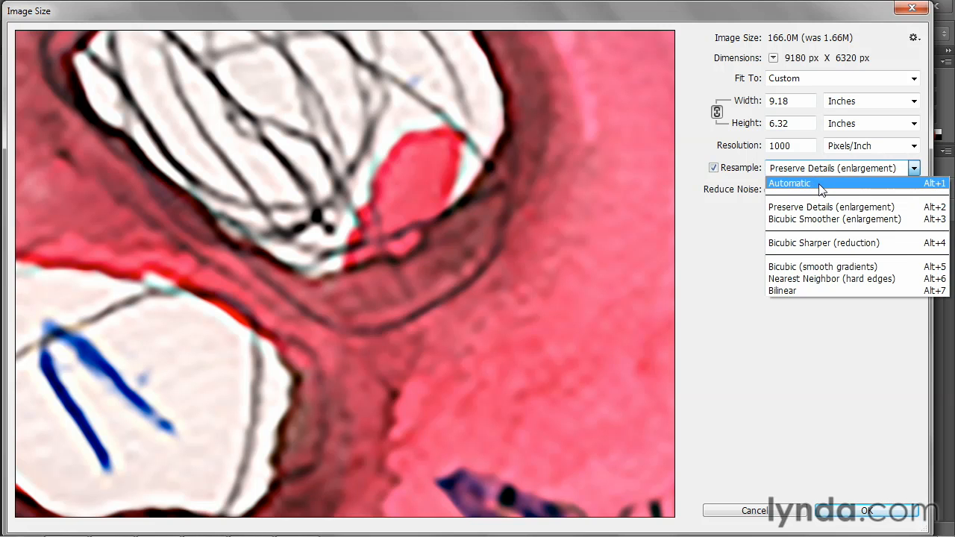
{"action": "left_click", "coordinate": [821, 187]}
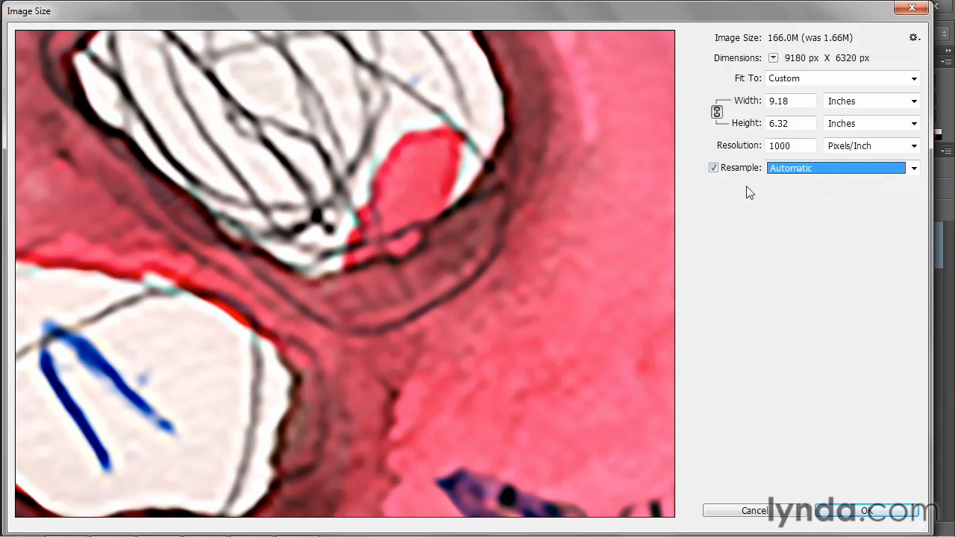
Try Preserve Details (enlargement) with Reduce Noise at 34% and 100%, and return the noise reduction to 0%.
{"action": "left_click", "coordinate": [828, 170]}
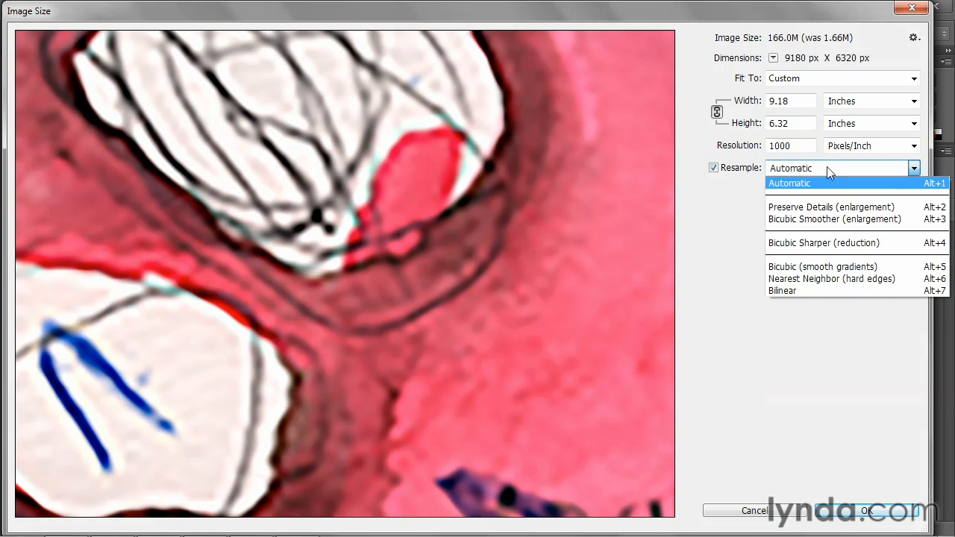
{"action": "left_click", "coordinate": [833, 210]}
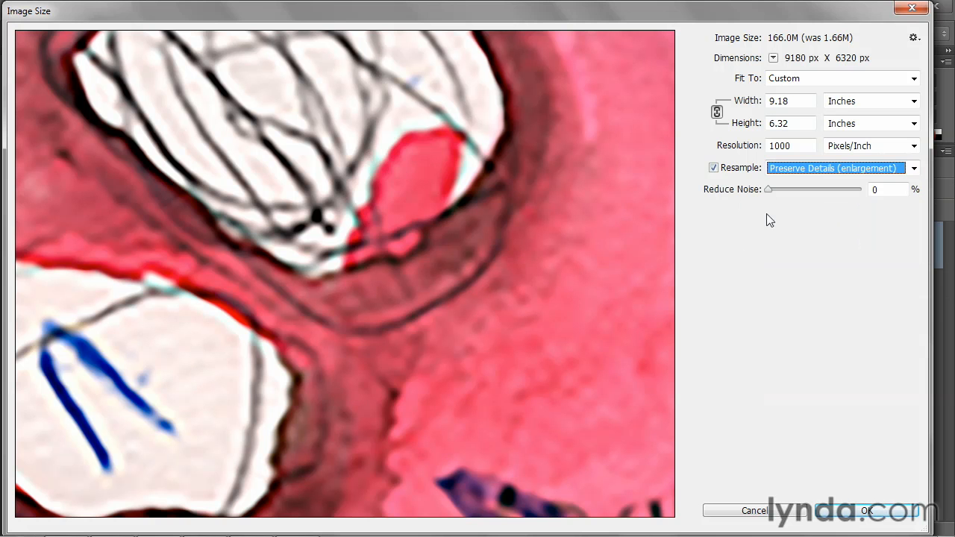
{"action": "left_click_drag", "start_coordinate": [580, 275], "coordinate": [467, 262]}
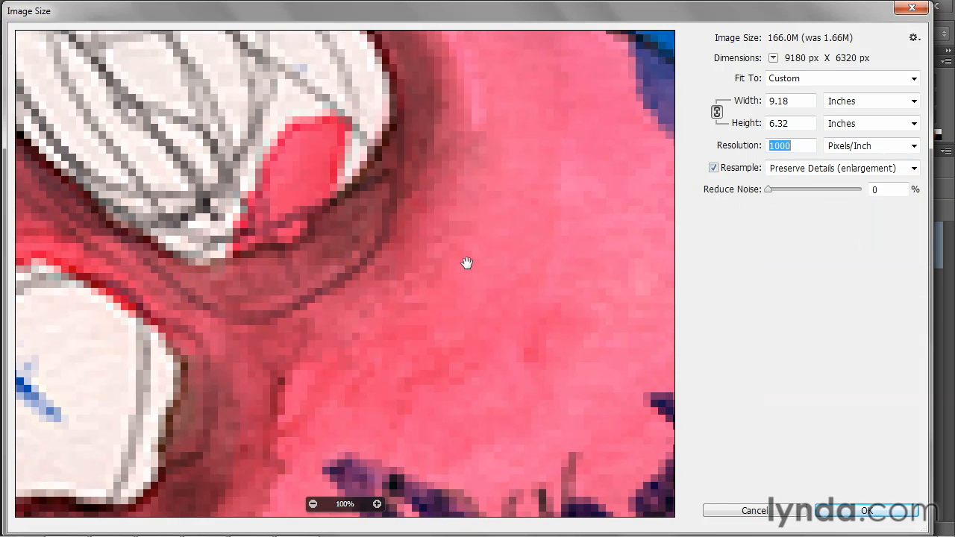
{"action": "left_click_drag", "start_coordinate": [766, 189], "coordinate": [821, 190]}
{"action": "mouse_move", "coordinate": [595, 202]}
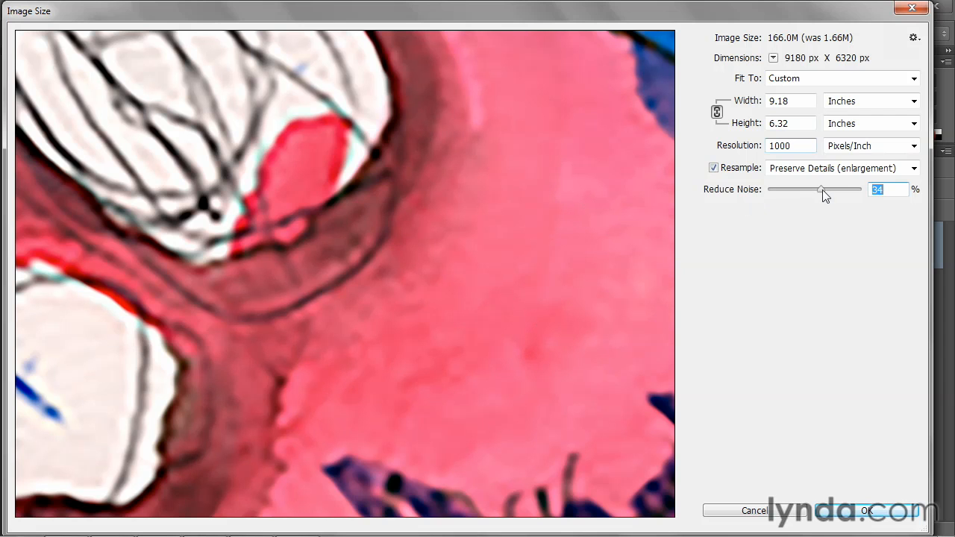
{"action": "left_click_drag", "start_coordinate": [821, 190], "coordinate": [868, 192]}
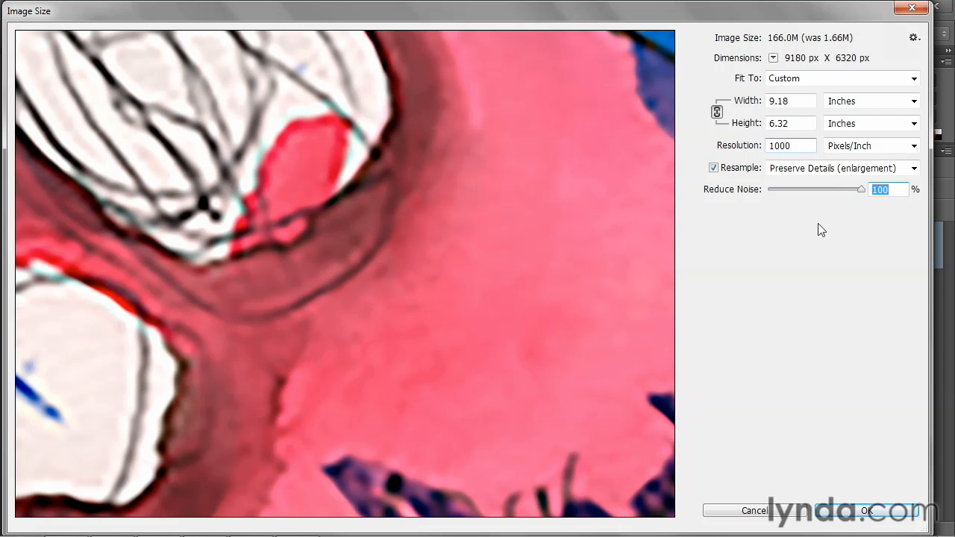
{"action": "left_click_drag", "start_coordinate": [863, 188], "coordinate": [764, 193]}
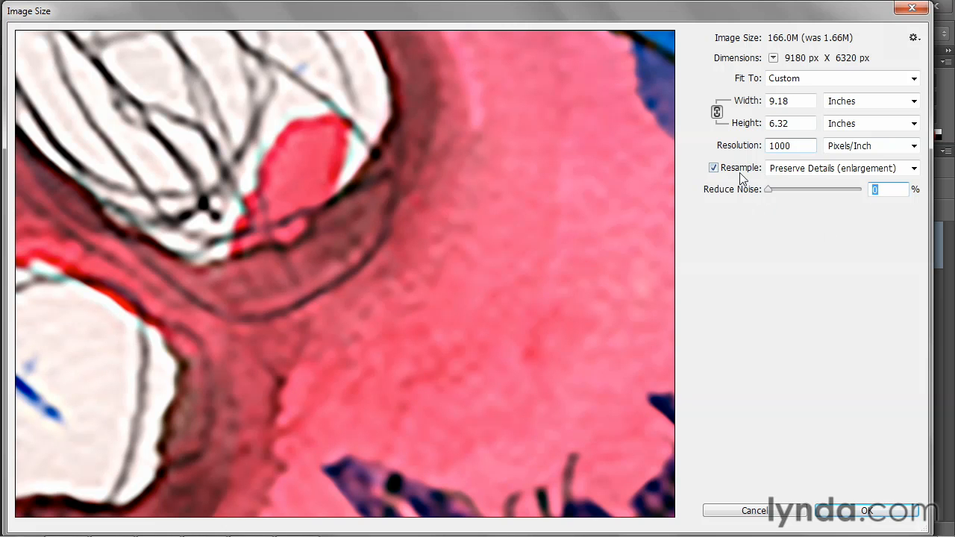
Set the resampling method to Automatic and apply the new image size.
{"action": "left_click", "coordinate": [794, 171]}
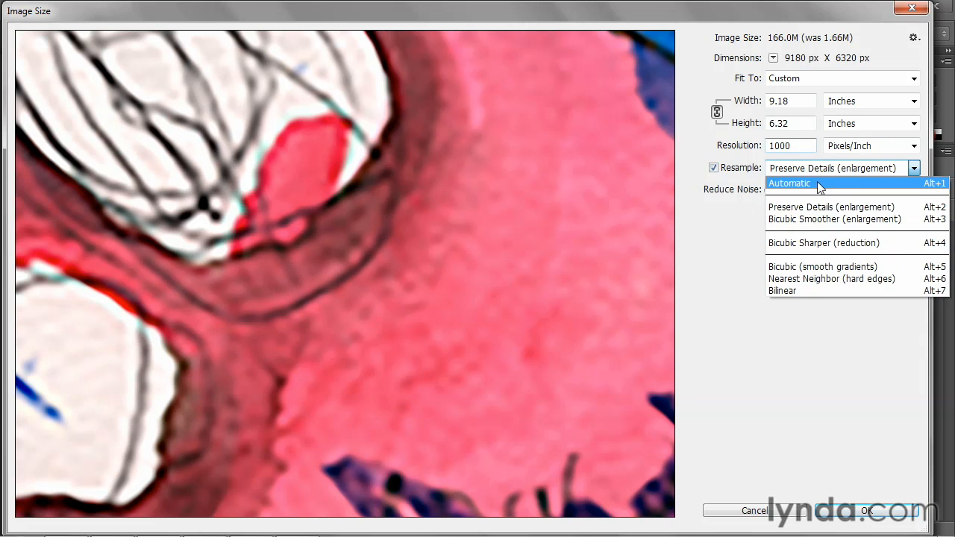
{"action": "left_click", "coordinate": [818, 184]}
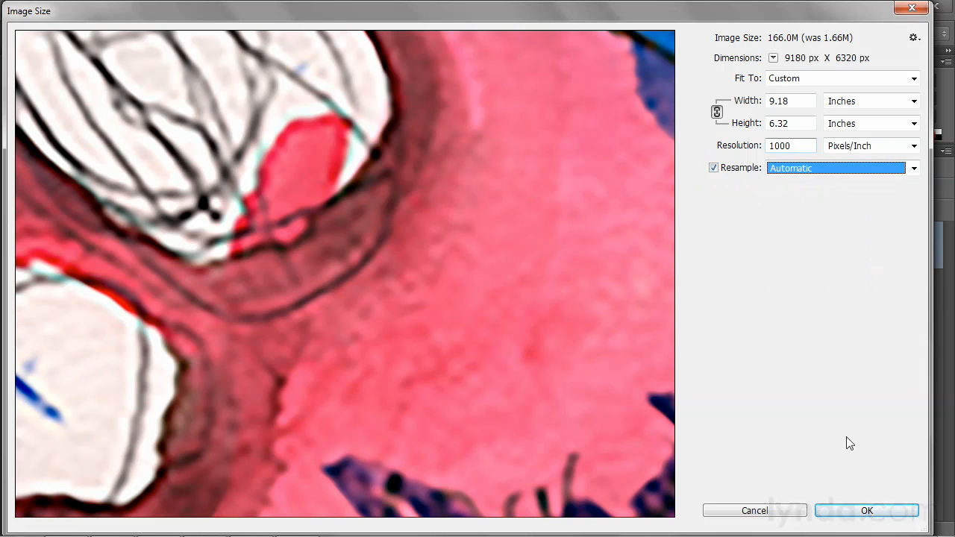
{"action": "left_click", "coordinate": [837, 512]}
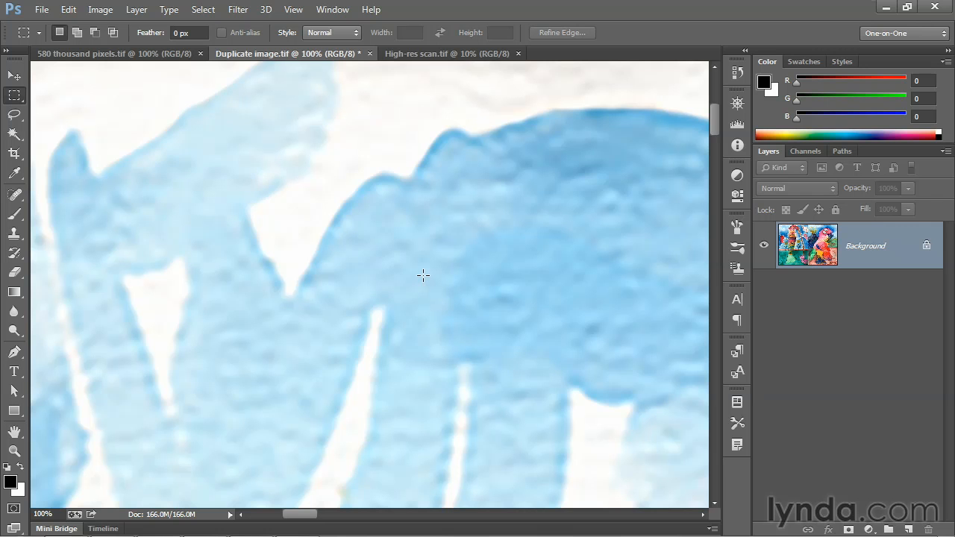
Examine the dinosaur's eyes in the enlarged image at 100% magnification.
{"action": "key", "text": "h"}
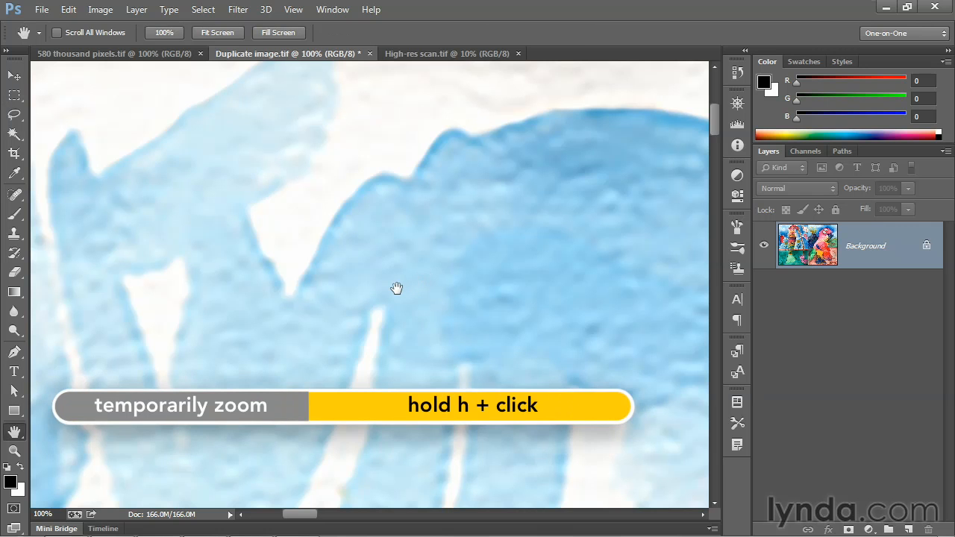
{"action": "left_click", "coordinate": [396, 288]}
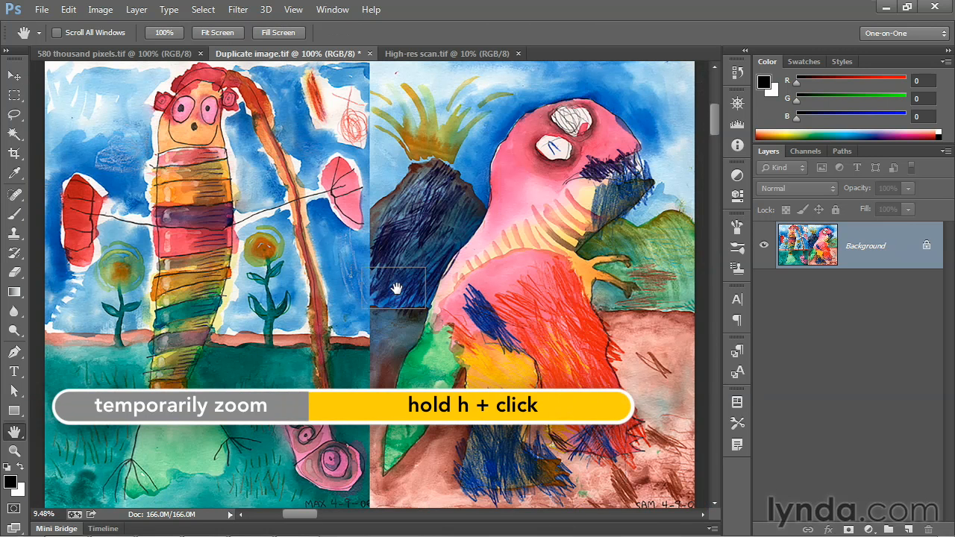
{"action": "left_click_drag", "start_coordinate": [396, 288], "coordinate": [569, 133]}
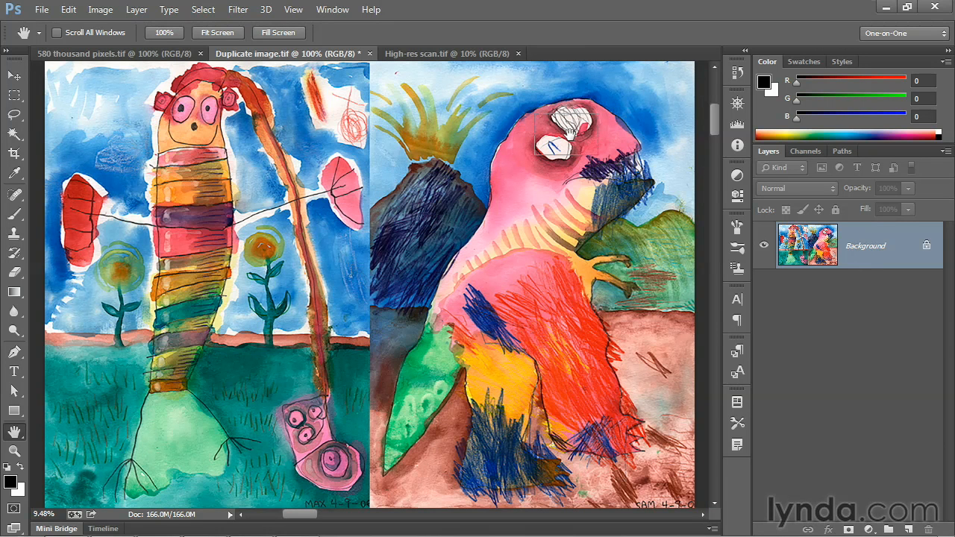
{"action": "left_click_drag", "start_coordinate": [570, 132], "coordinate": [570, 134]}
{"action": "key", "text": "m"}
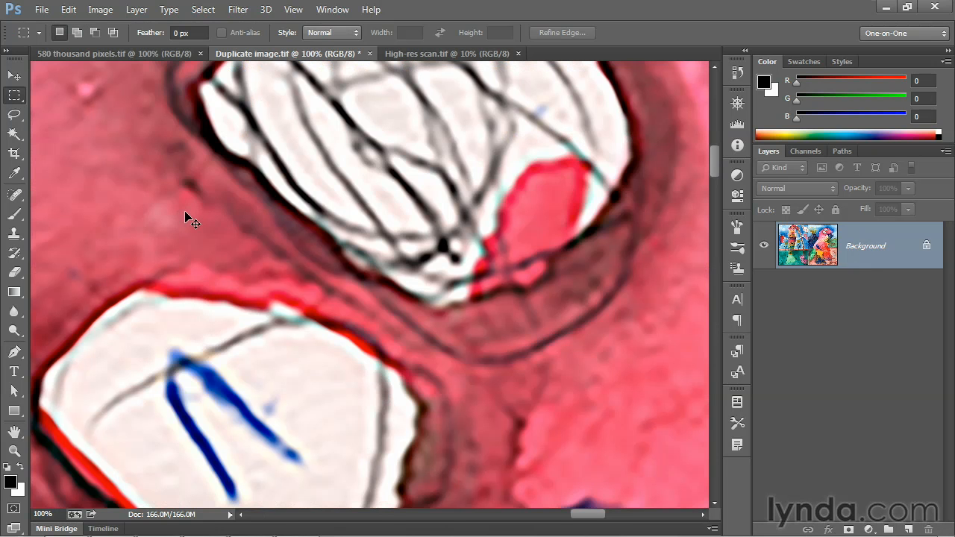
View the dinosaur's eyes in 580 thousand pixels.tif at 1000% magnification and compare them with the enlarged Duplicate image.tif.
{"action": "key", "text": "ctrl+shift+Tab"}
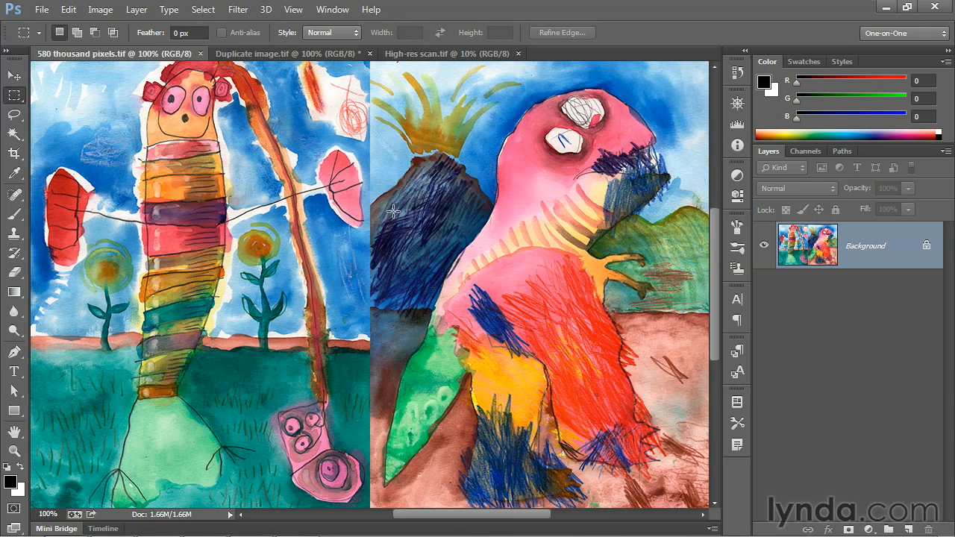
{"action": "left_click", "coordinate": [48, 513]}
{"action": "type", "text": "0"}
{"action": "key", "text": "Return"}
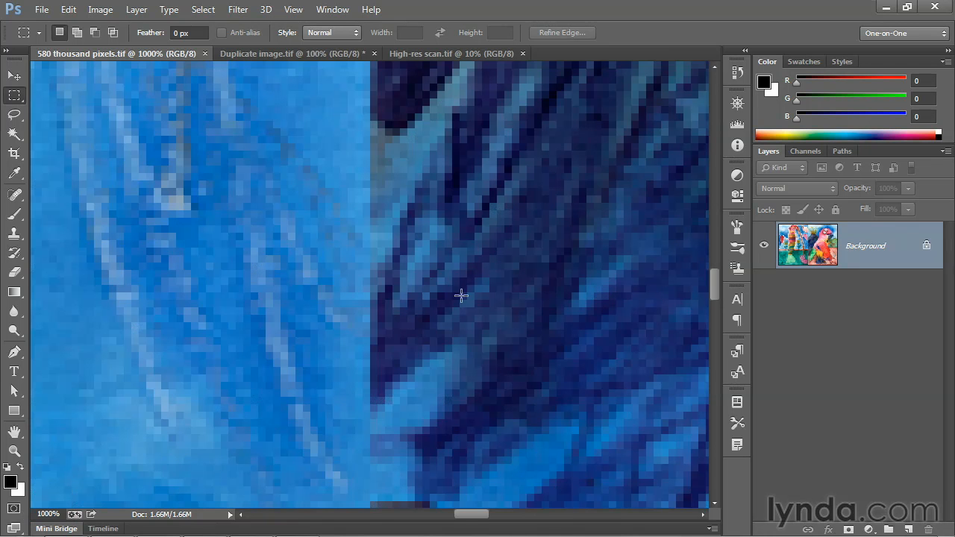
{"action": "key", "text": "h"}
{"action": "left_click_drag", "start_coordinate": [425, 285], "coordinate": [571, 132]}
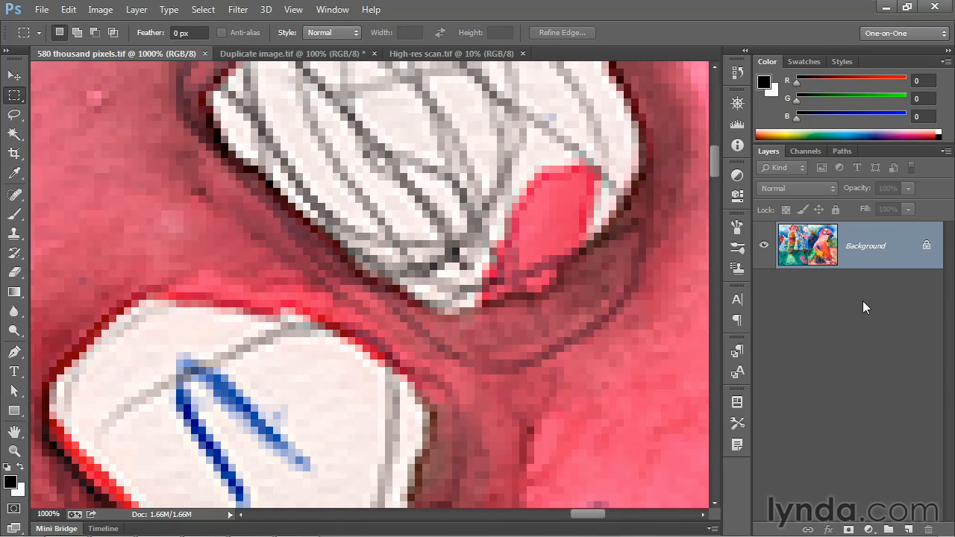
{"action": "key", "text": "ctrl+Tab"}
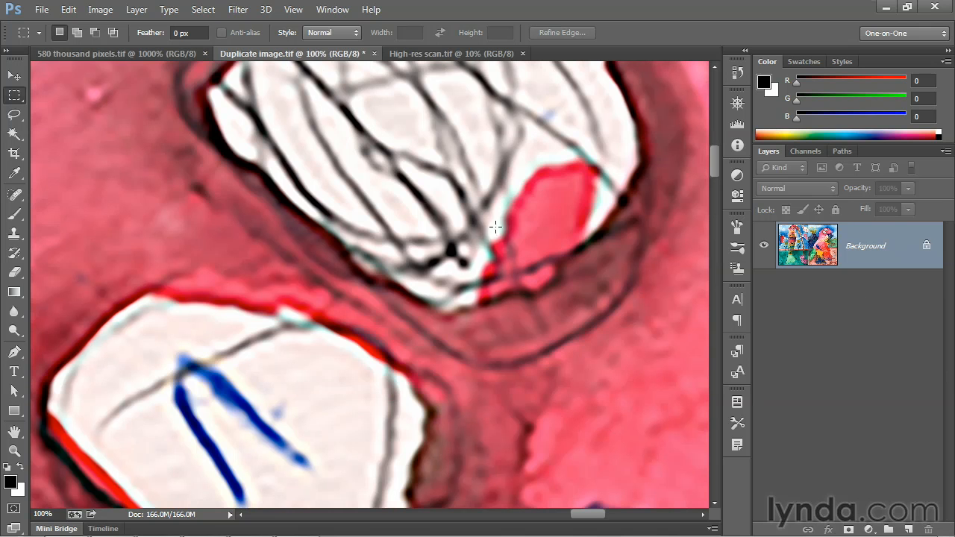
Marquee the upper eye's lower edge and the pink patch's corner in Duplicate image.tif, compare with 580 thousand pixels.tif, and deselect.
{"action": "left_click_drag", "start_coordinate": [519, 220], "coordinate": [340, 315]}
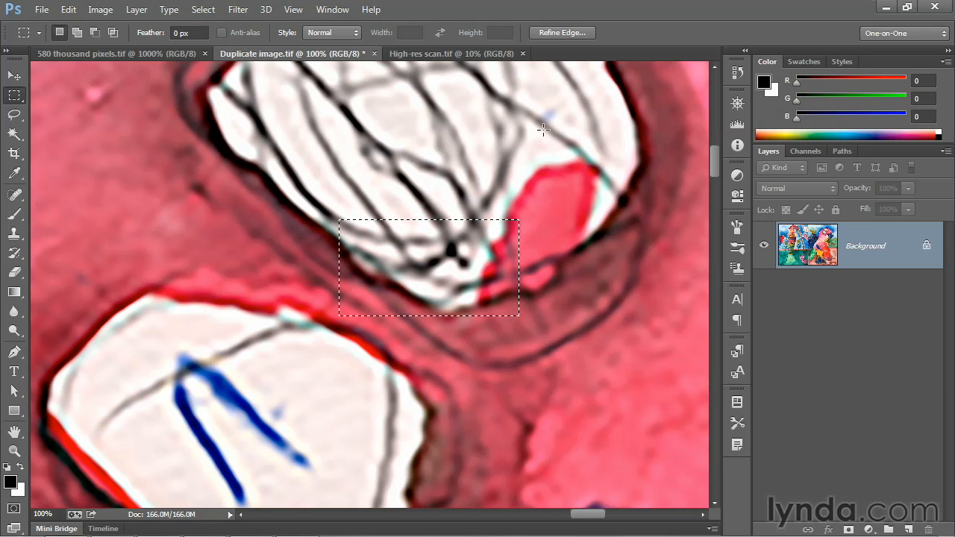
{"action": "left_click_drag", "start_coordinate": [542, 129], "coordinate": [615, 198]}
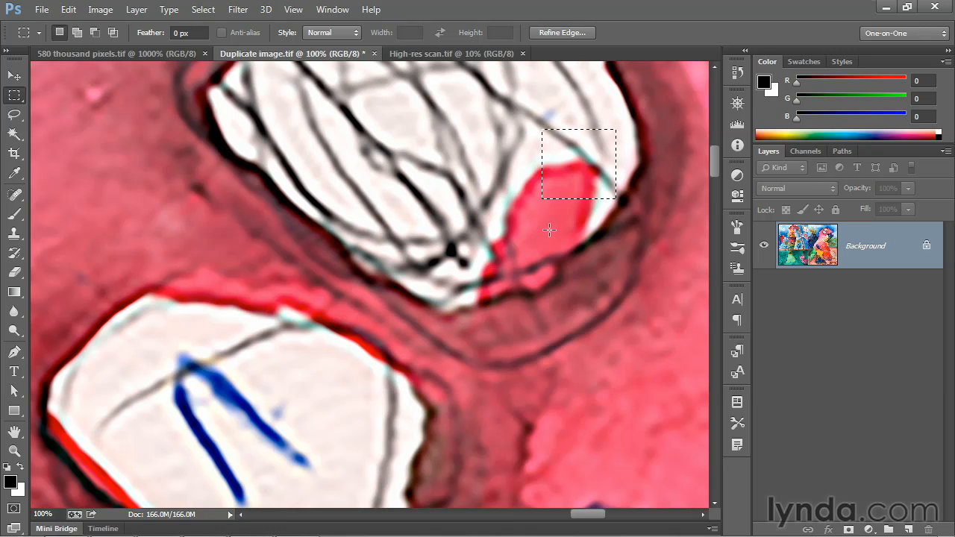
{"action": "key", "text": "ctrl+shift+Tab"}
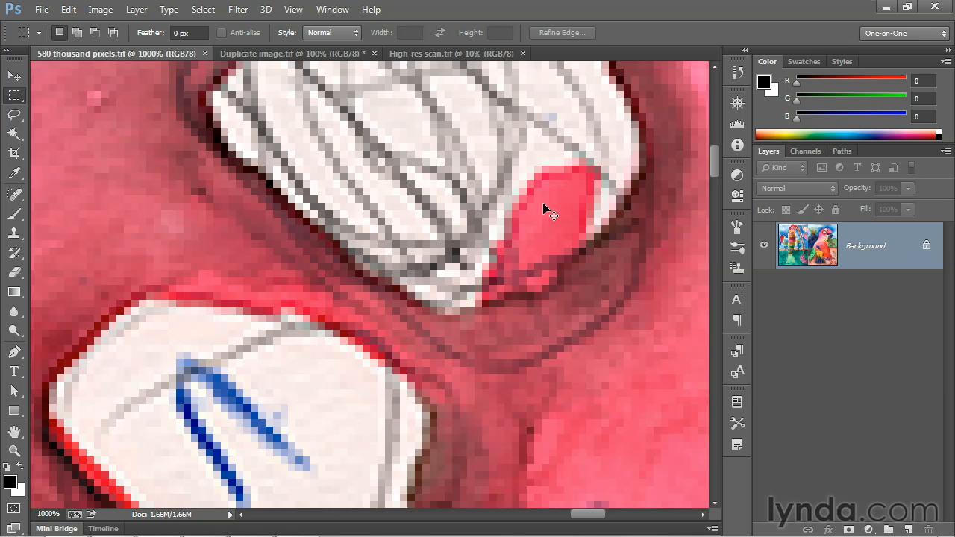
{"action": "key", "text": "ctrl+Tab"}
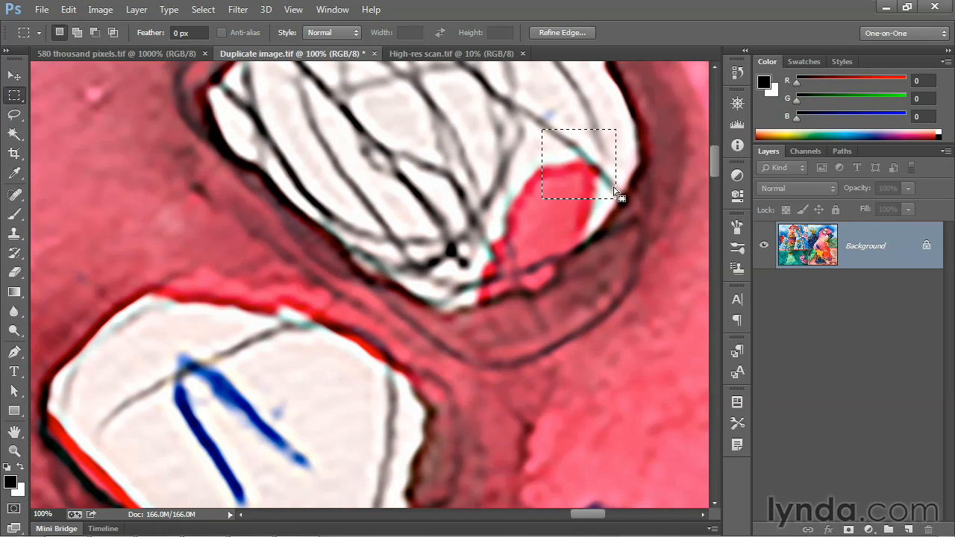
{"action": "key", "text": "ctrl+d"}
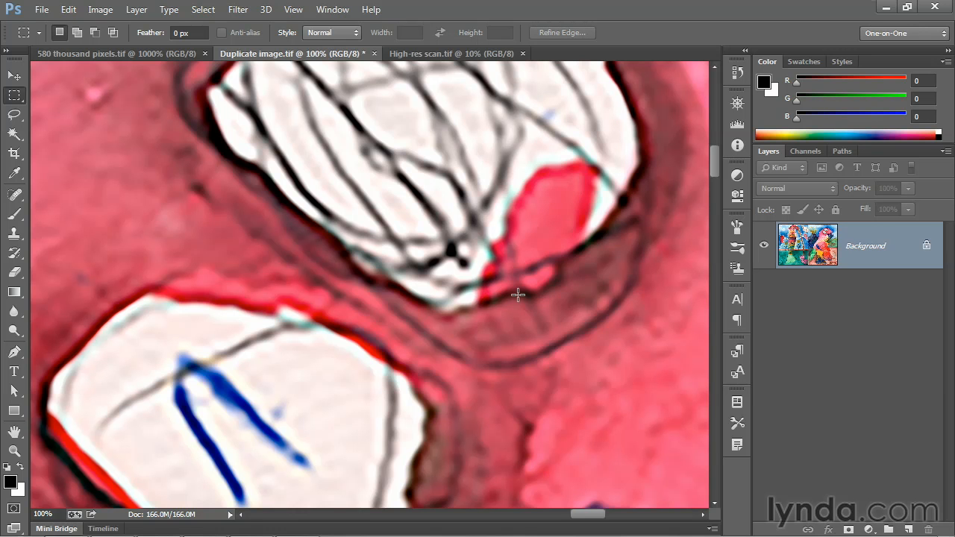
View the dinosaur's eyes in High-res scan.tif at 100% magnification.
{"action": "key", "text": "ctrl+Tab"}
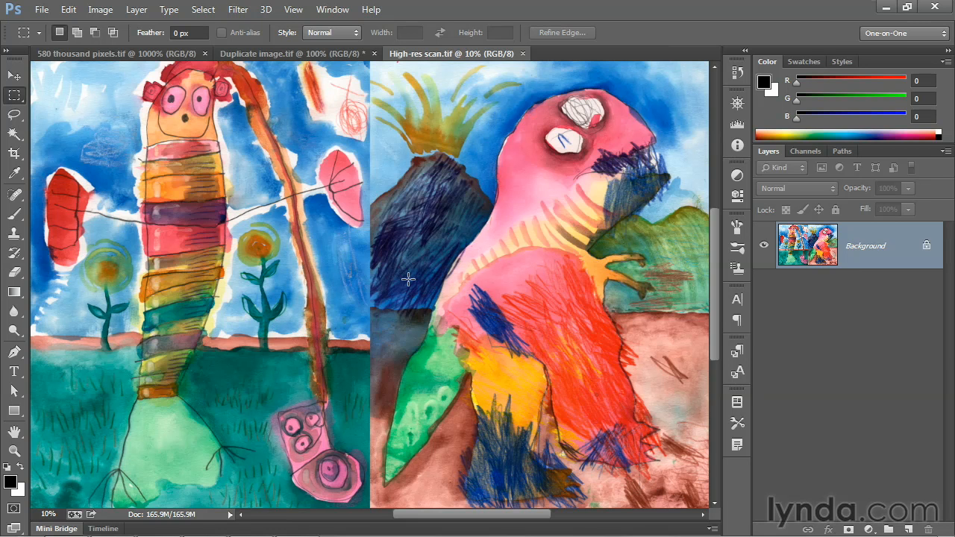
{"action": "key", "text": "ctrl+1"}
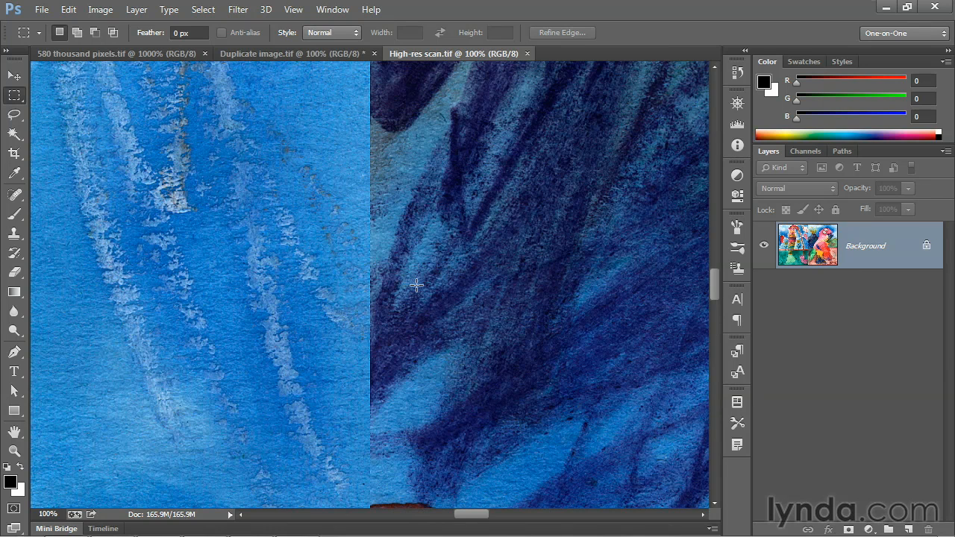
{"action": "key", "text": "h"}
{"action": "left_click_drag", "start_coordinate": [416, 285], "coordinate": [571, 131]}
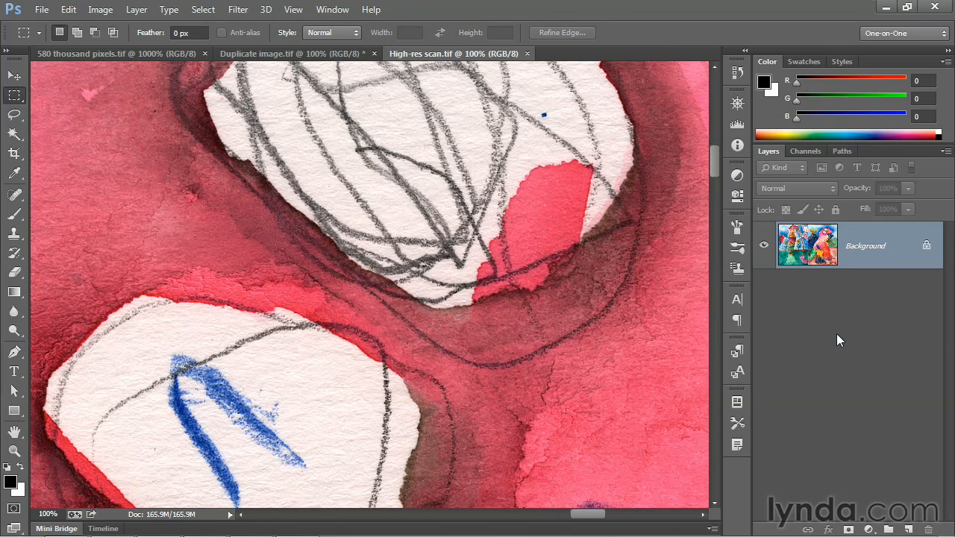
Compare the dinosaur's eyes across 580 thousand pixels.tif, Duplicate image.tif and High-res scan.tif.
{"action": "key", "text": "ctrl+Tab"}
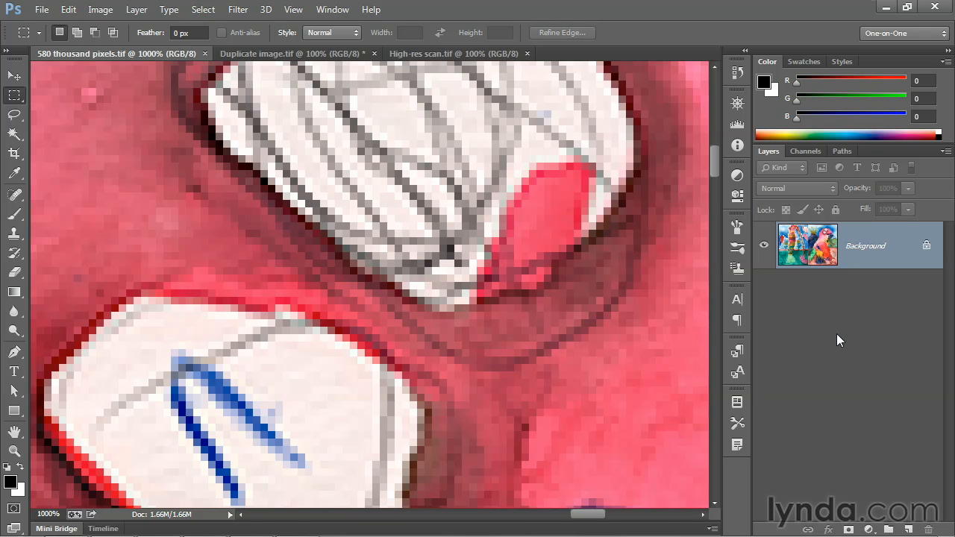
{"action": "key", "text": "ctrl+Tab"}
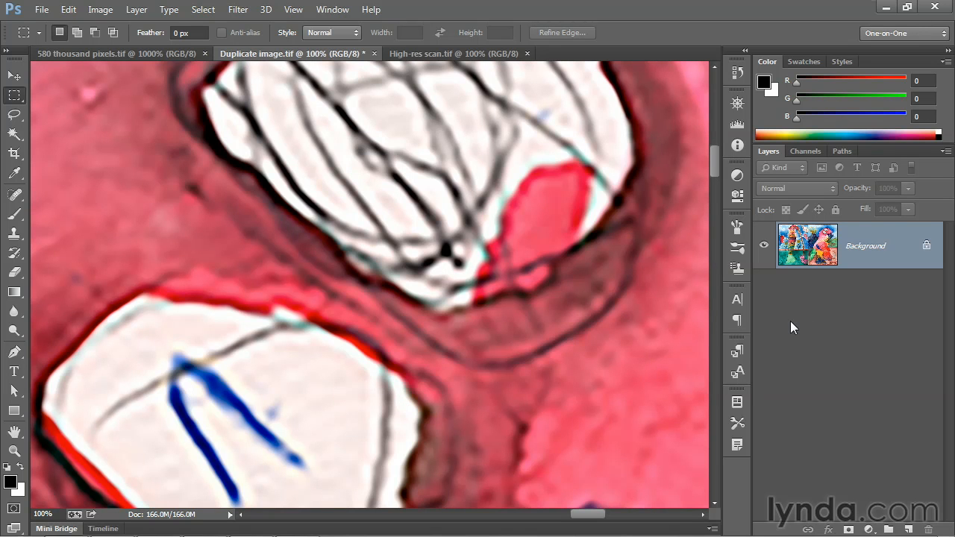
{"action": "key", "text": "ctrl+Tab"}
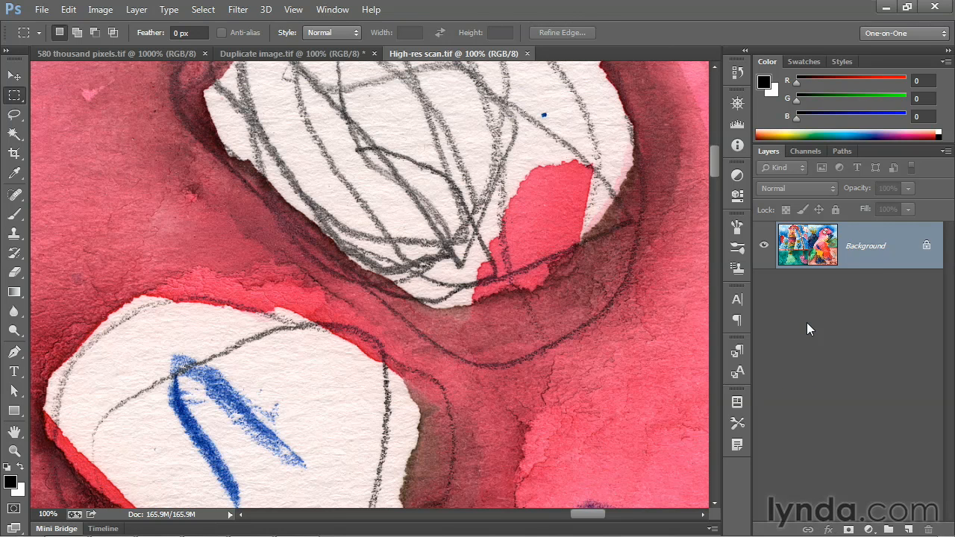
{"action": "key", "text": "ctrl+Tab"}
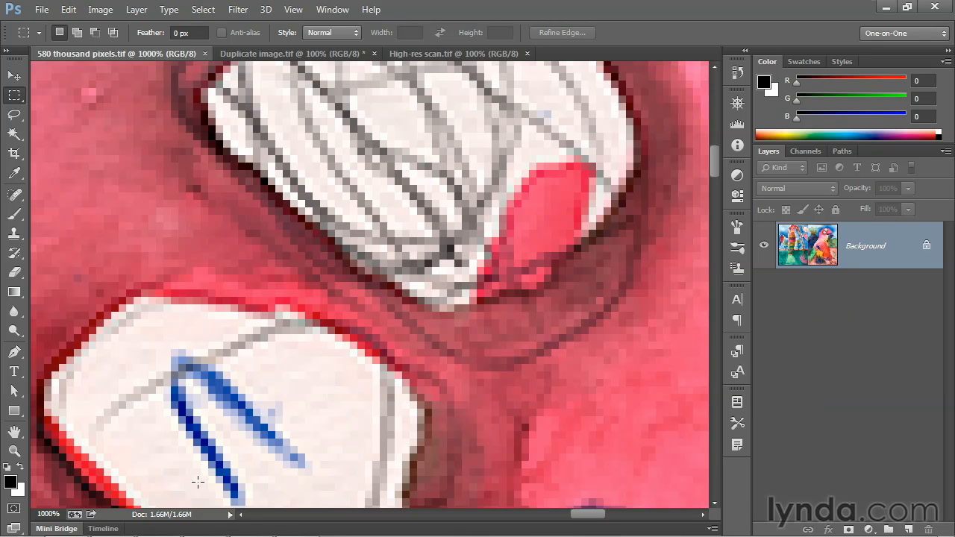
Set the status information to Document Sizes and compare the file sizes of the low-resolution image, the high-res scan and the enlarged duplicate.
{"action": "left_click", "coordinate": [230, 514]}
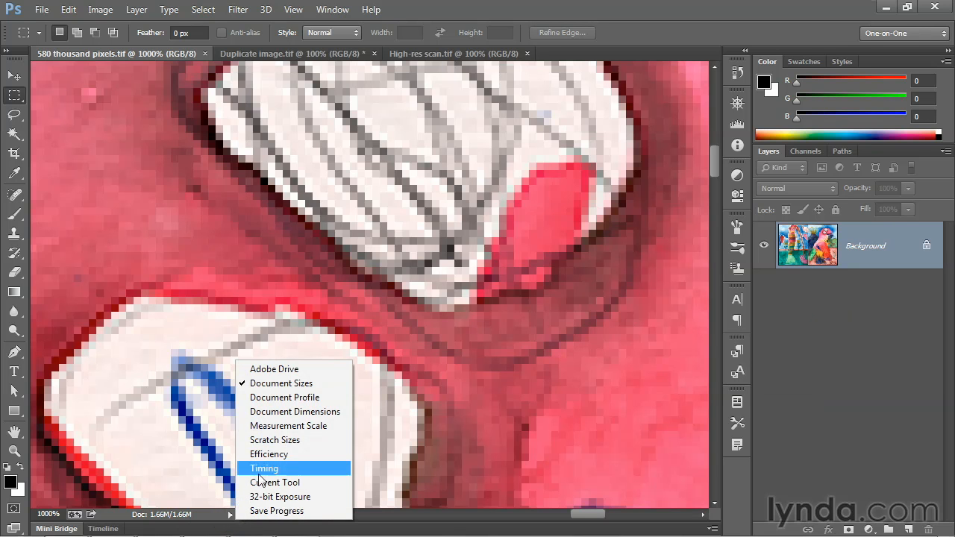
{"action": "left_click", "coordinate": [313, 384]}
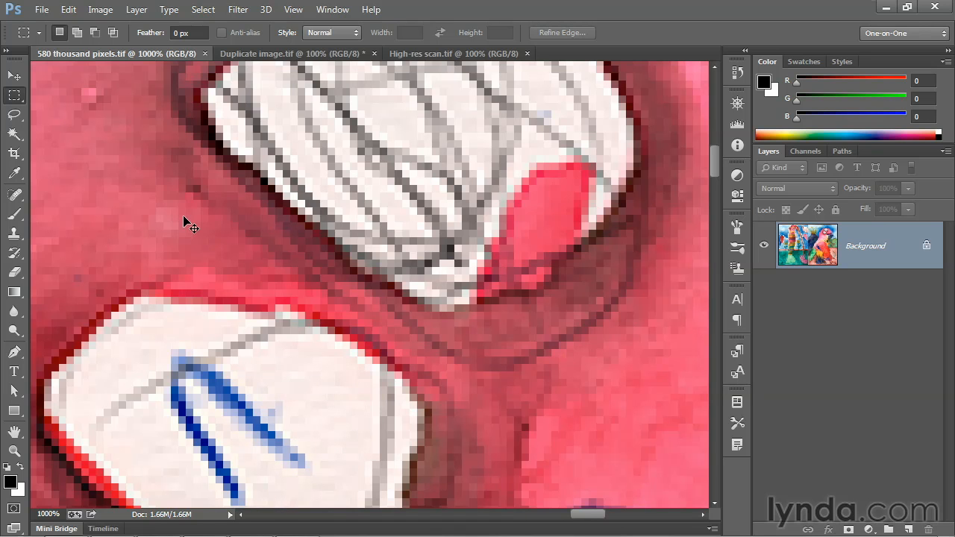
{"action": "key", "text": "ctrl+shift+Tab"}
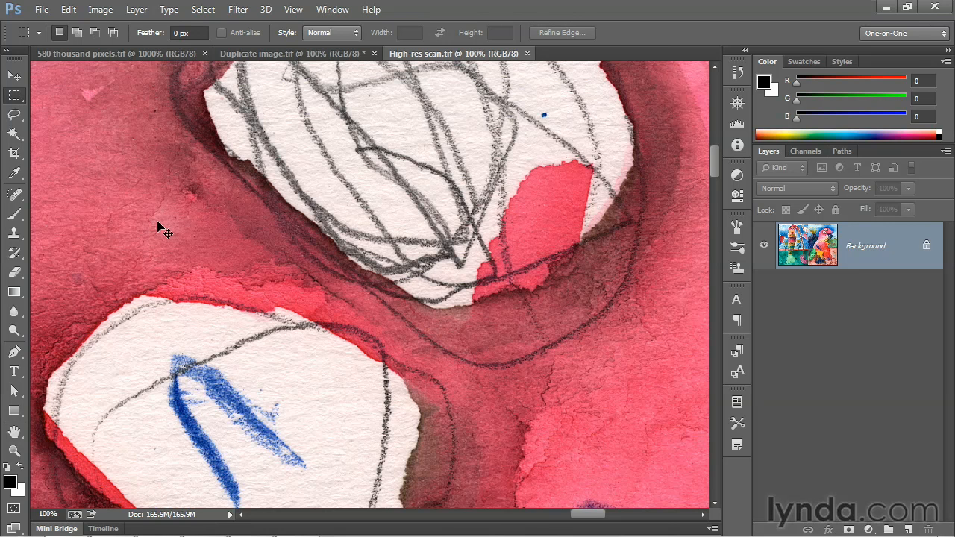
{"action": "key", "text": "ctrl+shift+Tab"}
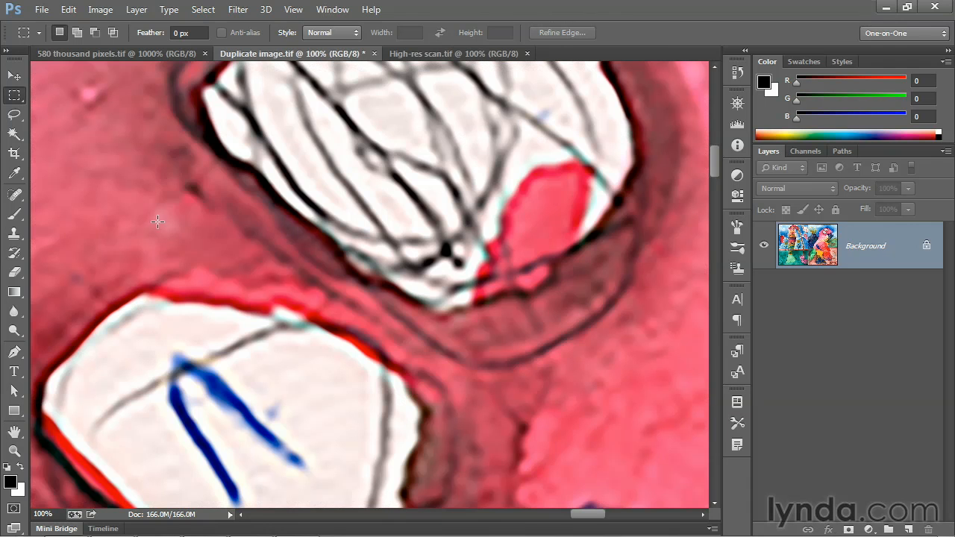